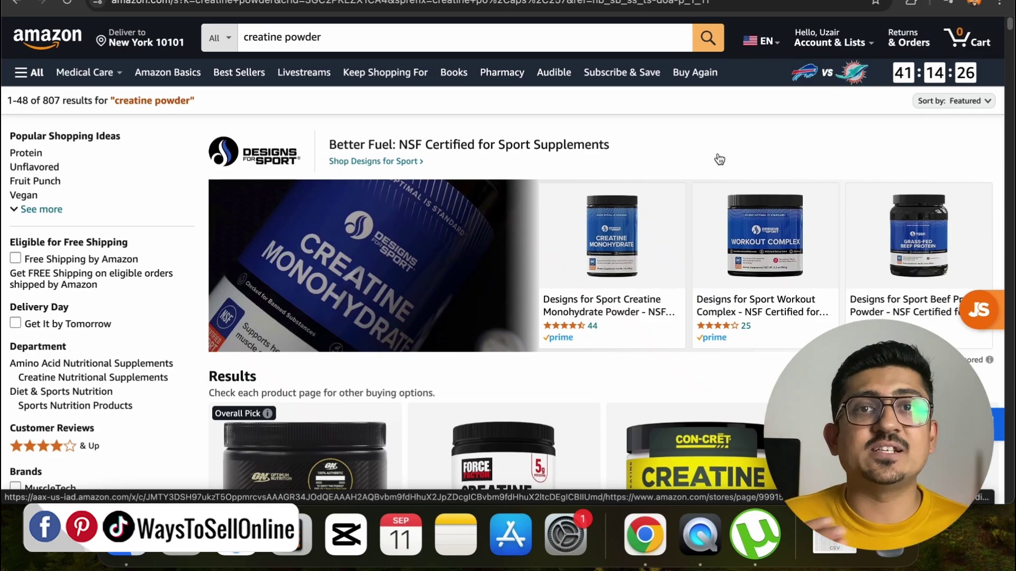
Look over the creatine powder search results and restore the page to normal zoom
{"action": "scroll", "coordinate": [264, 233], "scroll_direction": "up", "scroll_amount": 3}
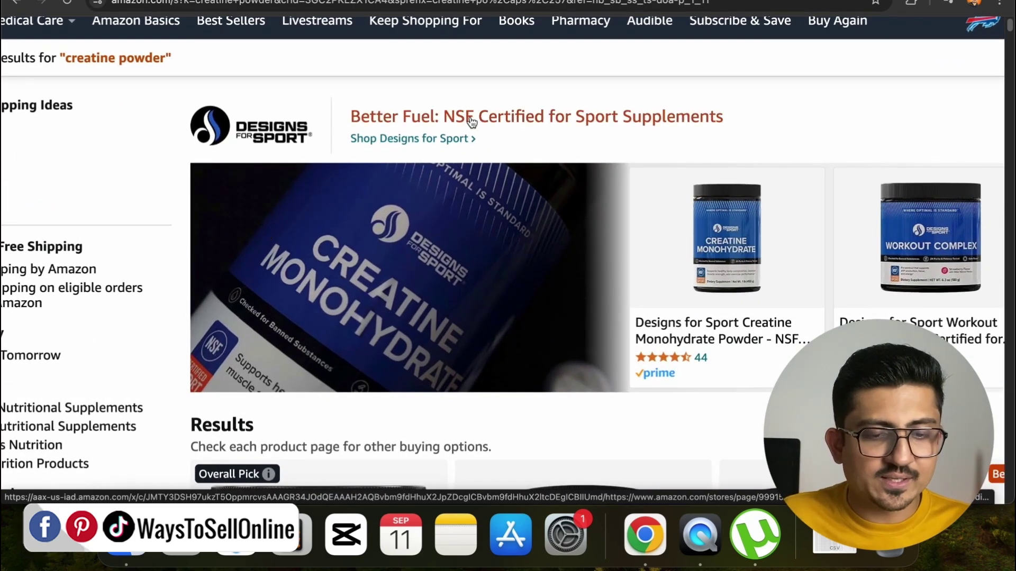
{"action": "scroll", "coordinate": [774, 304], "scroll_direction": "right", "scroll_amount": 5}
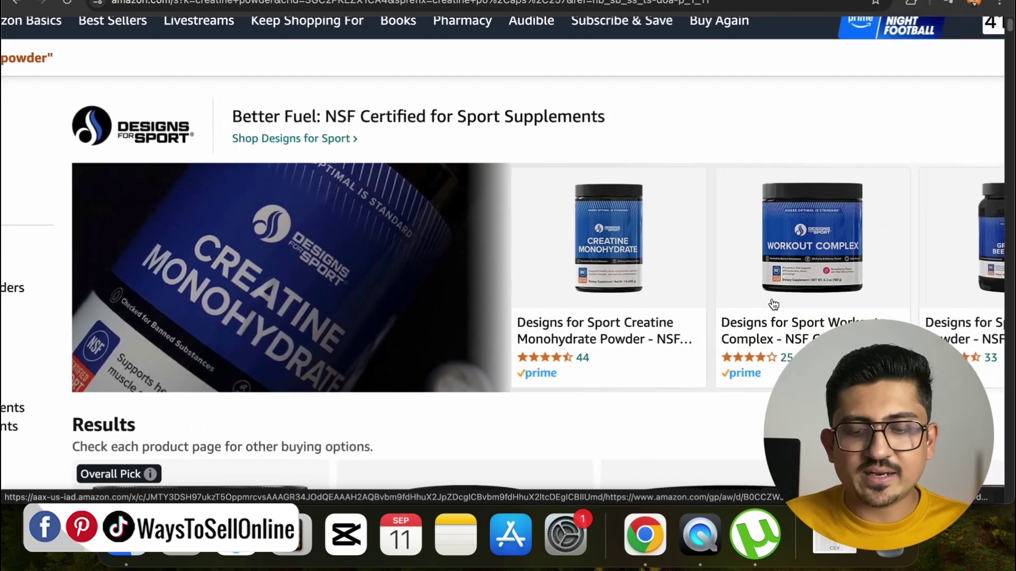
{"action": "scroll", "coordinate": [773, 304], "scroll_direction": "left", "scroll_amount": 2}
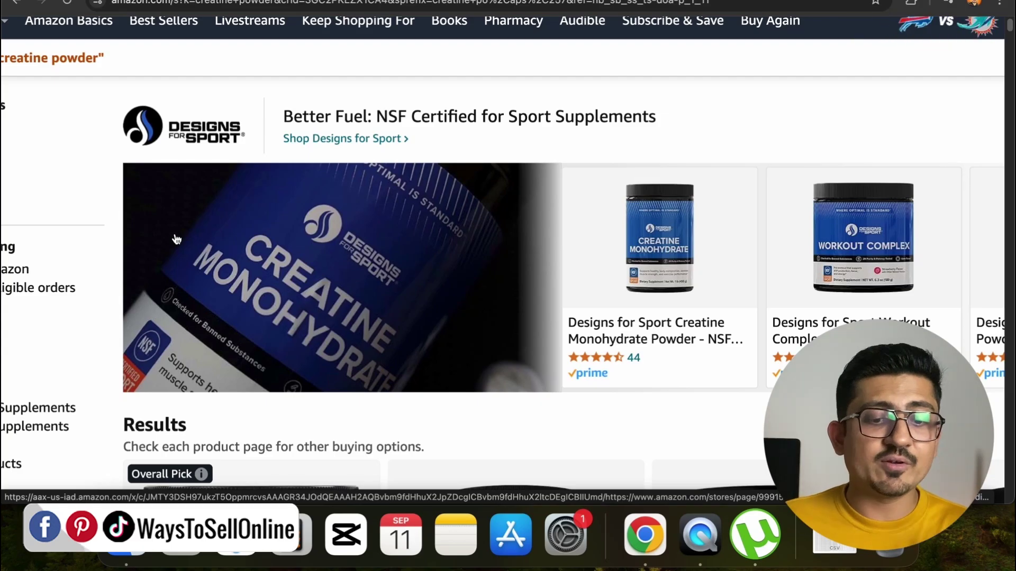
{"action": "key", "text": "super+minus"}
{"action": "key", "text": "super+minus"}
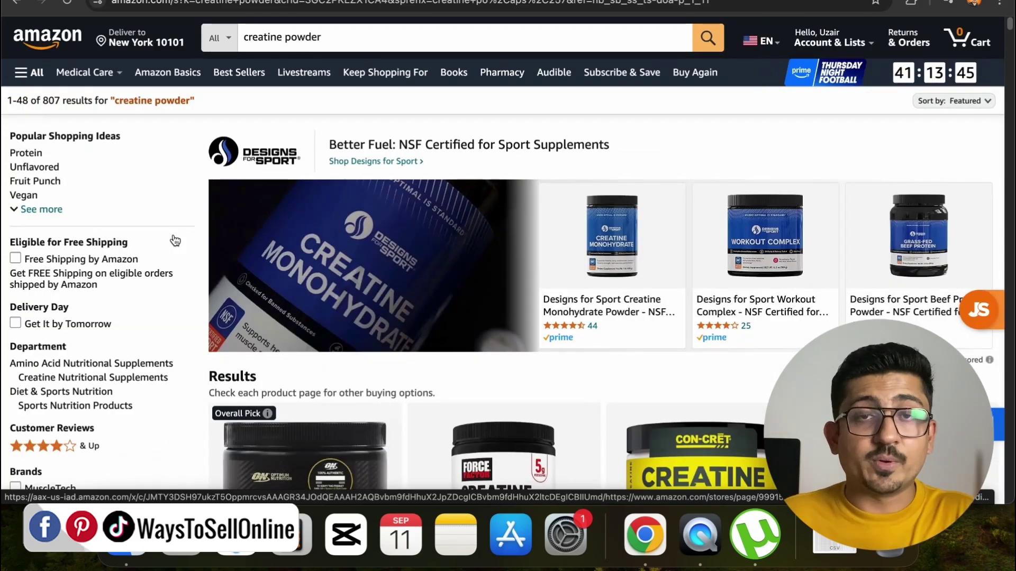
{"action": "scroll", "coordinate": [173, 233], "scroll_direction": "down", "scroll_amount": 20}
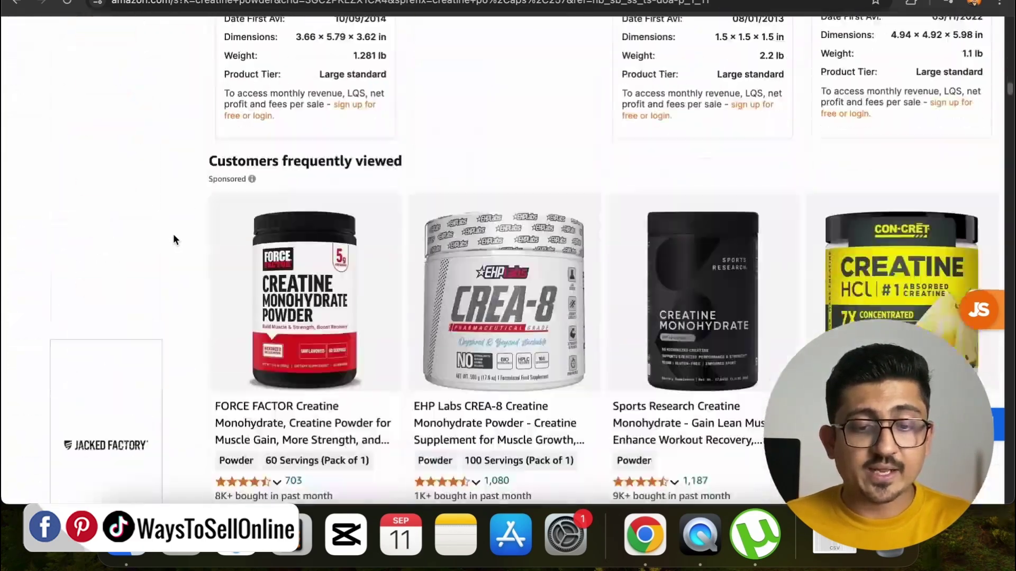
{"action": "scroll", "coordinate": [173, 236], "scroll_direction": "up", "scroll_amount": 20}
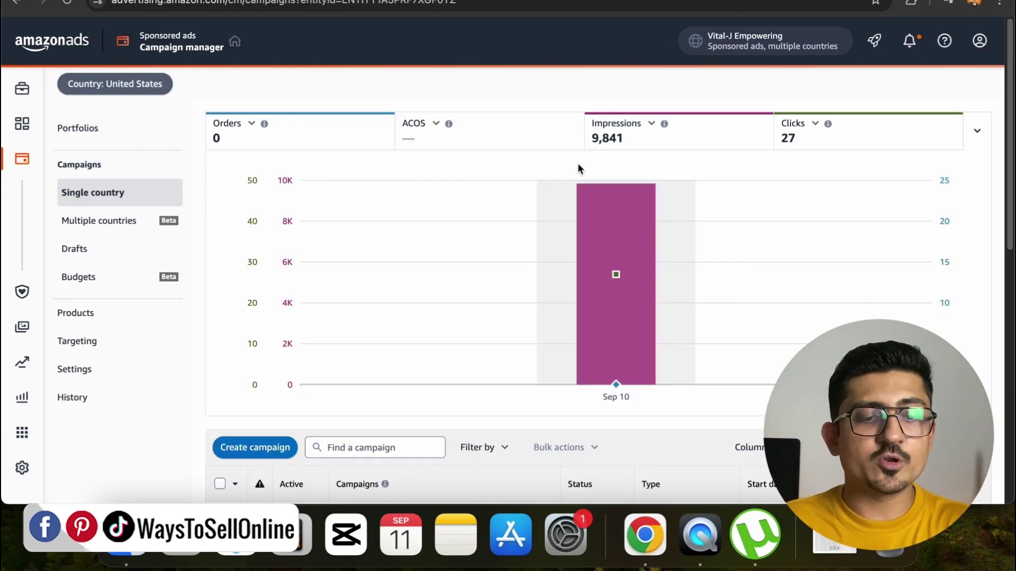
Start a new campaign and choose the Sponsored Brands campaign type
{"action": "scroll", "coordinate": [347, 292], "scroll_direction": "down", "scroll_amount": 4}
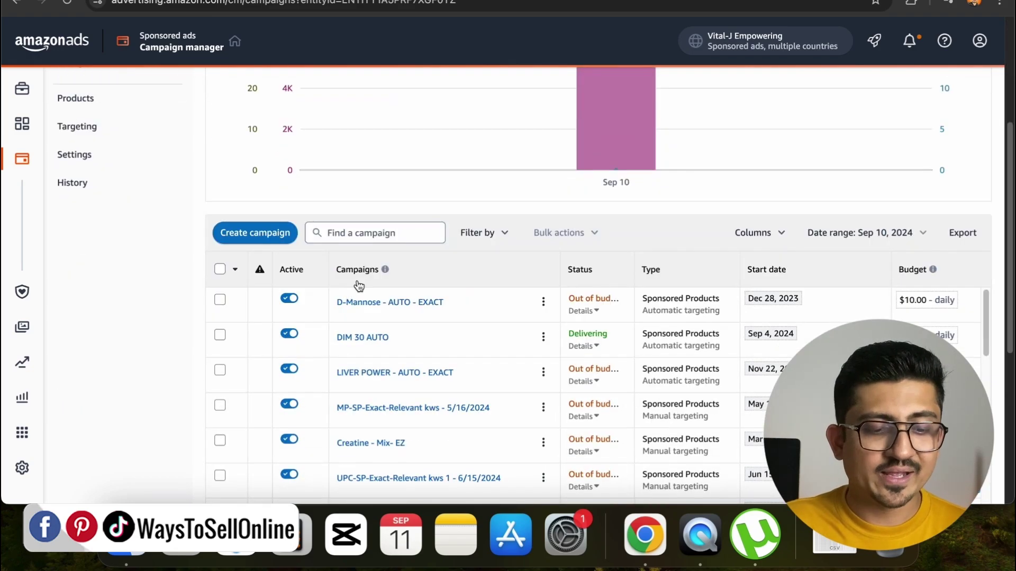
{"action": "left_click", "coordinate": [258, 234]}
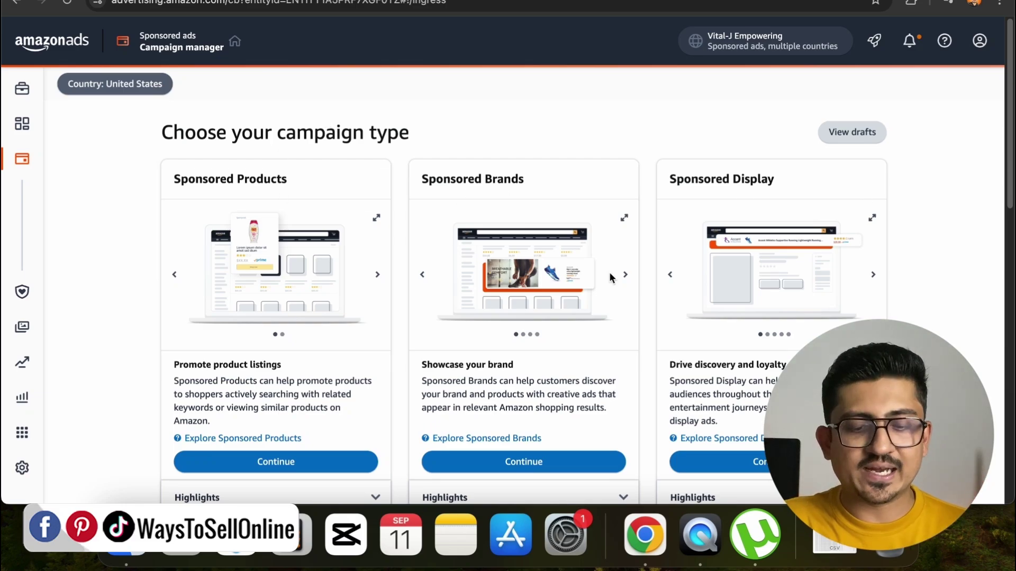
{"action": "scroll", "coordinate": [553, 429], "scroll_direction": "down", "scroll_amount": 1}
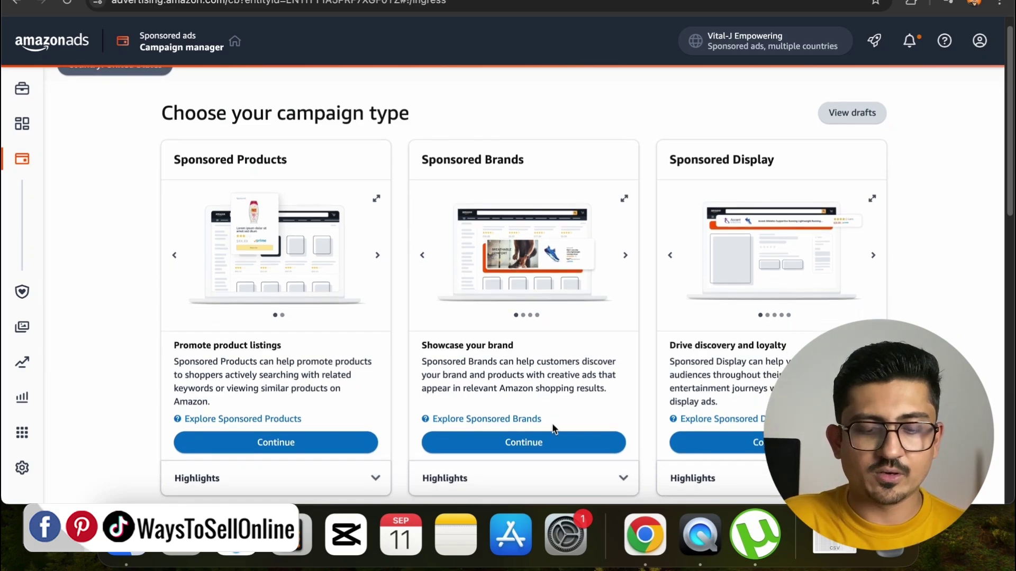
{"action": "left_click", "coordinate": [554, 440]}
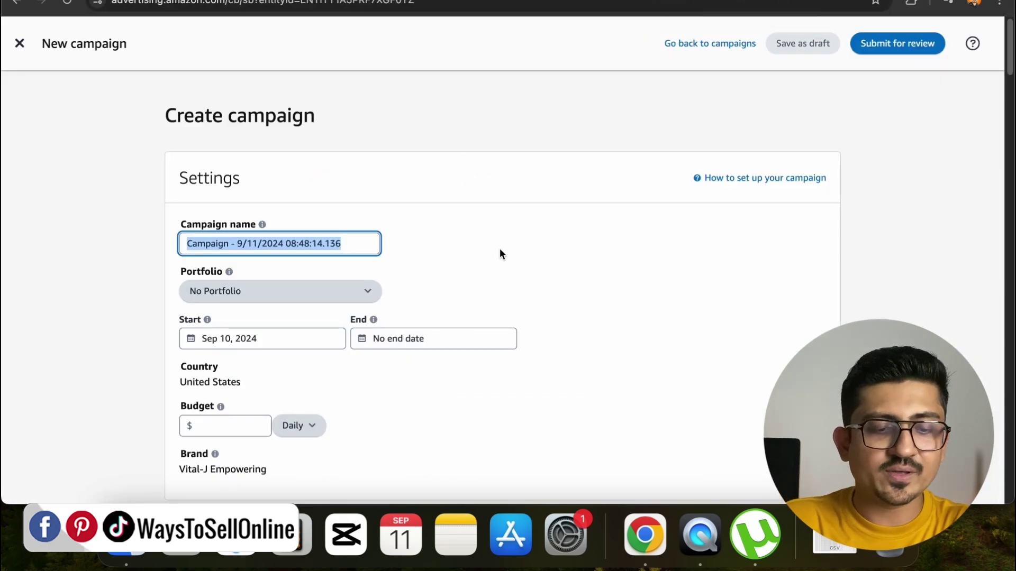
{"action": "scroll", "coordinate": [499, 249], "scroll_direction": "down", "scroll_amount": 1}
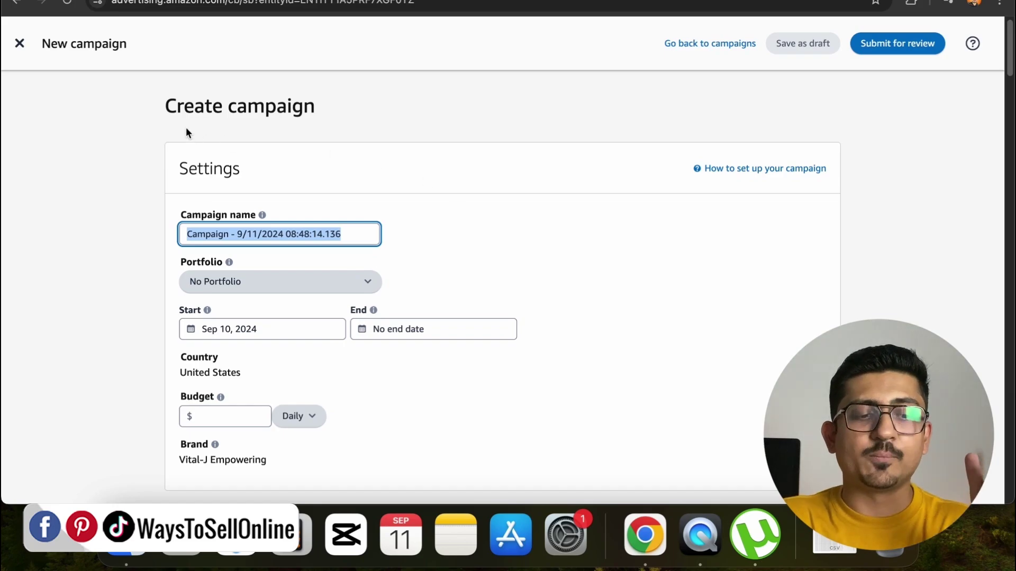
Enter a daily budget of 100 and move down to the Creative section
{"action": "scroll", "coordinate": [248, 193], "scroll_direction": "down", "scroll_amount": 10}
{"action": "scroll", "coordinate": [248, 224], "scroll_direction": "down", "scroll_amount": 6}
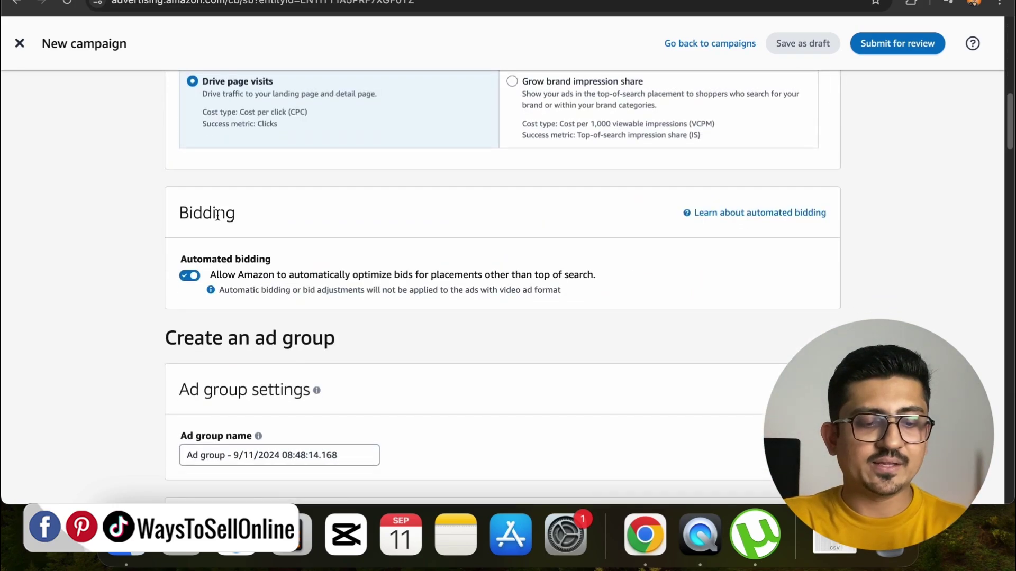
{"action": "scroll", "coordinate": [249, 194], "scroll_direction": "down", "scroll_amount": 2}
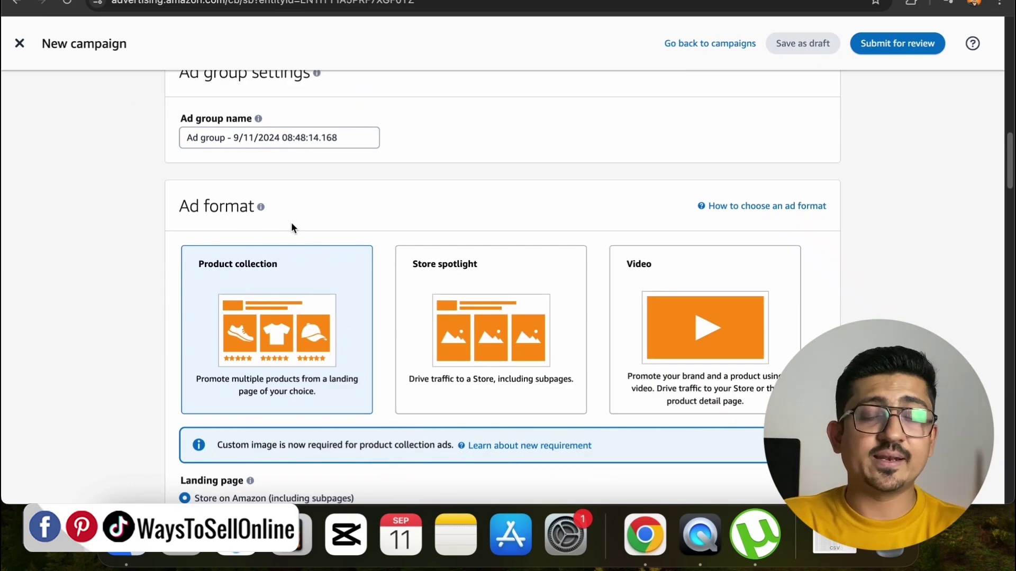
{"action": "scroll", "coordinate": [341, 203], "scroll_direction": "up", "scroll_amount": 18}
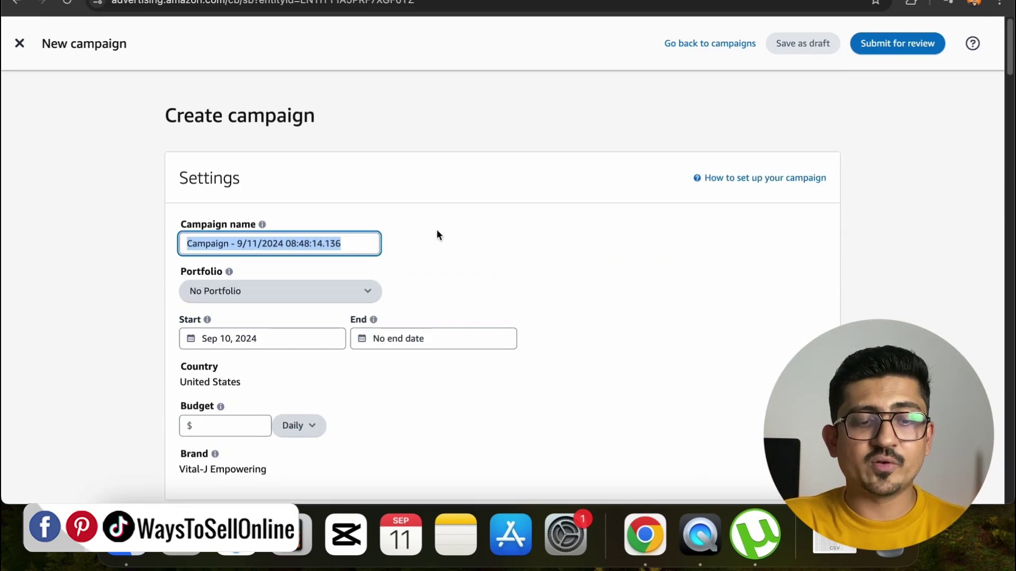
{"action": "left_click", "coordinate": [239, 421]}
{"action": "type", "text": "100"}
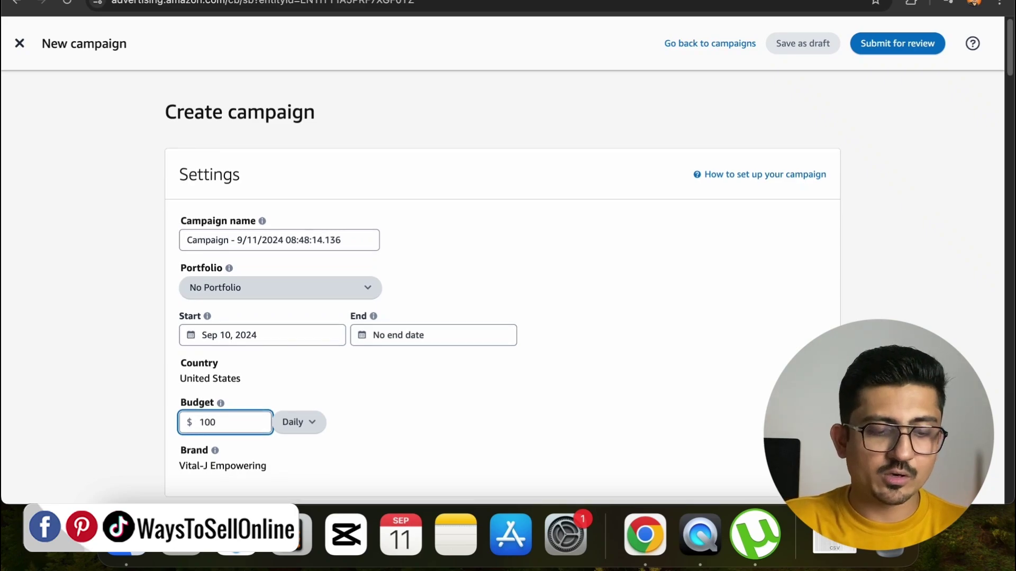
{"action": "scroll", "coordinate": [225, 415], "scroll_direction": "down", "scroll_amount": 8}
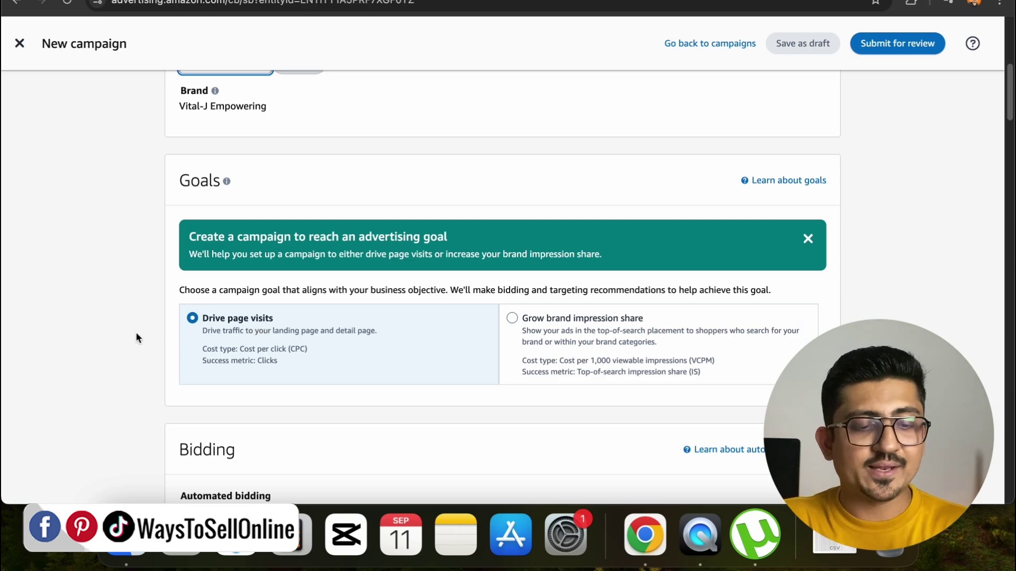
{"action": "scroll", "coordinate": [136, 333], "scroll_direction": "down", "scroll_amount": 20}
{"action": "scroll", "coordinate": [136, 338], "scroll_direction": "down", "scroll_amount": 10}
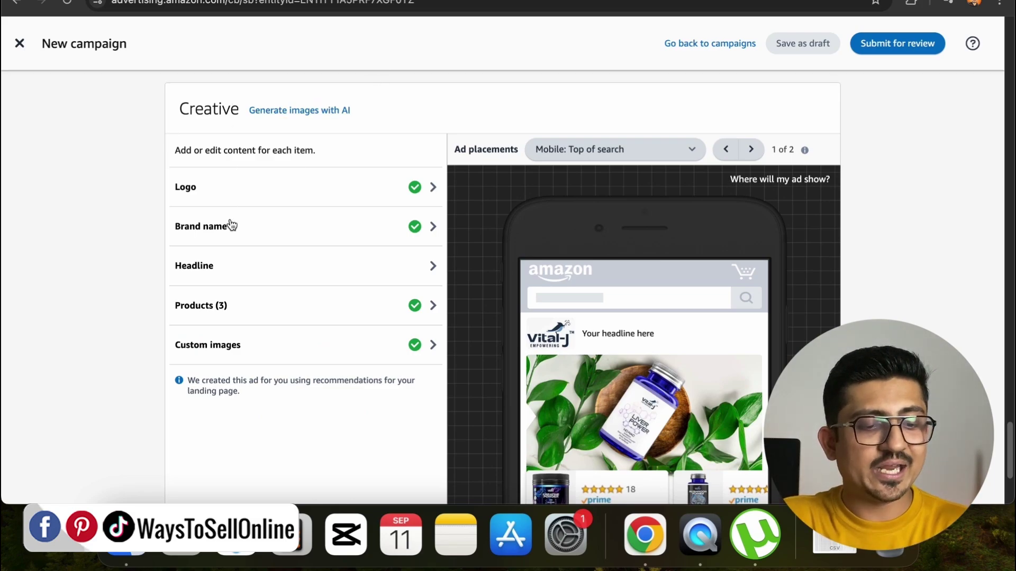
Check the creatine powder search results, then return to the campaign's Creative section
{"action": "left_click", "coordinate": [368, 4]}
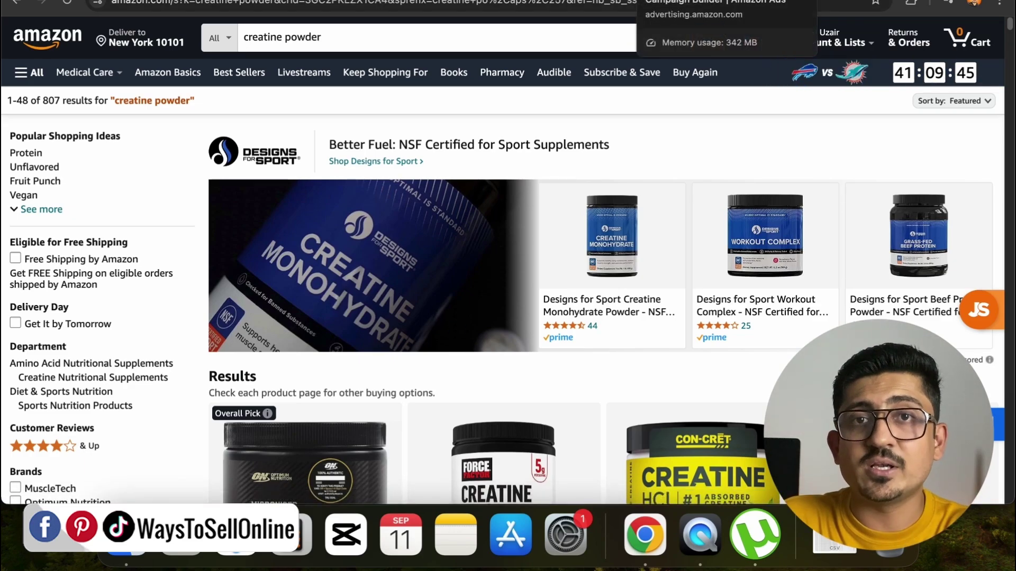
{"action": "left_click", "coordinate": [699, 2]}
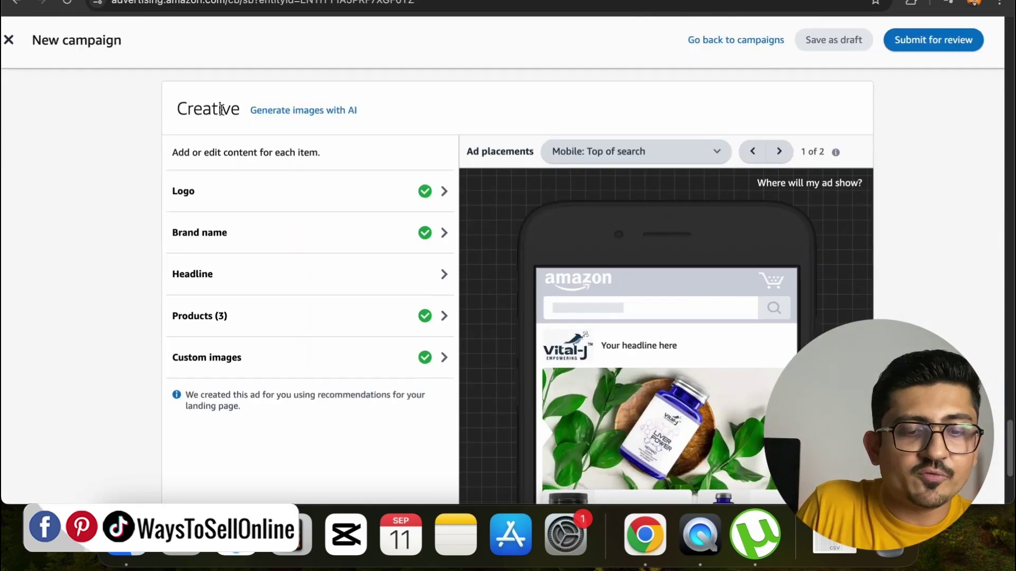
{"action": "scroll", "coordinate": [221, 110], "scroll_direction": "up", "scroll_amount": 5}
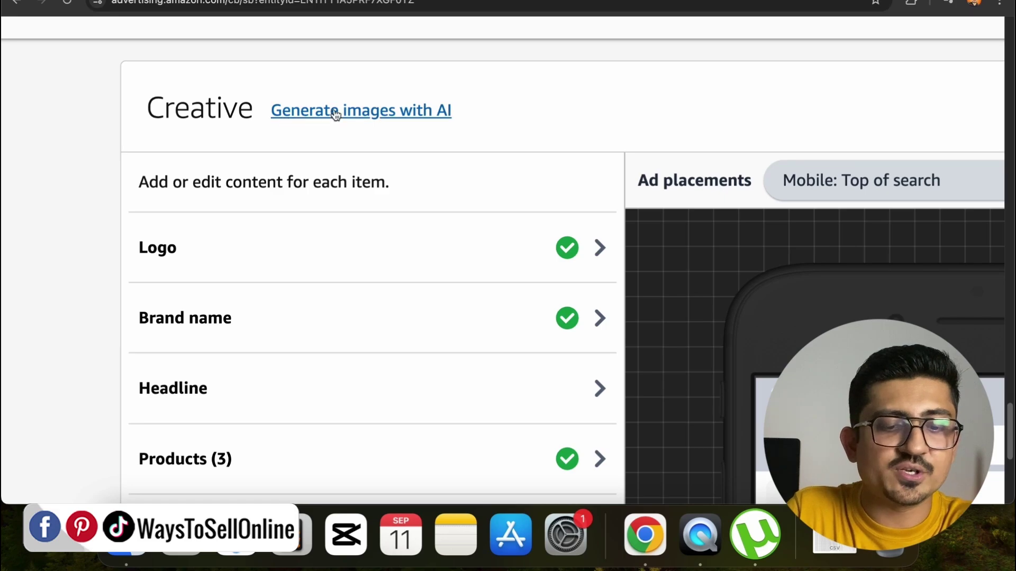
Open AI image generation and describe the product as a gym lifestyle shot during a workout
{"action": "left_click", "coordinate": [384, 110]}
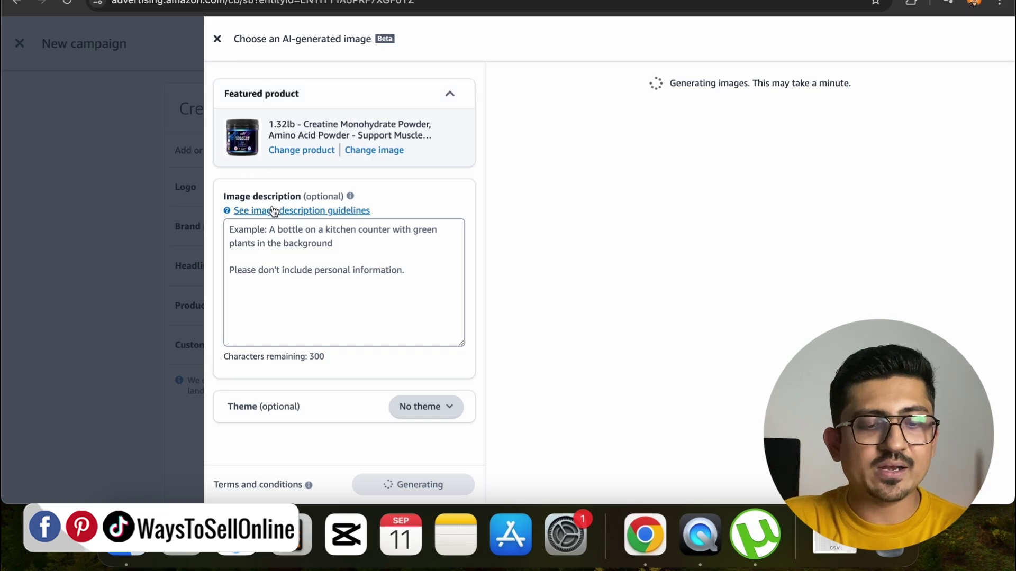
{"action": "left_click", "coordinate": [276, 252]}
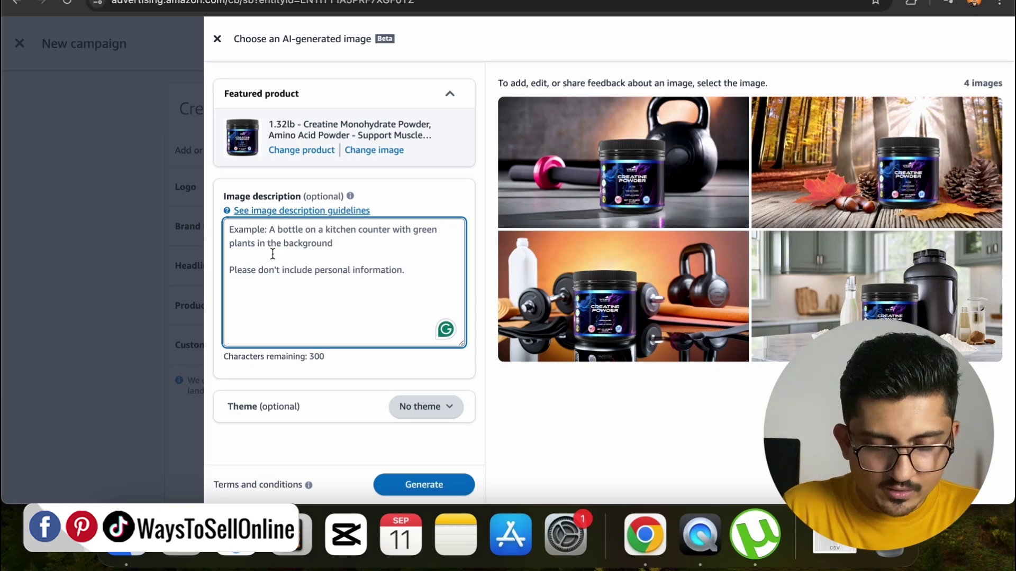
{"action": "type", "text": "put thet prod"}
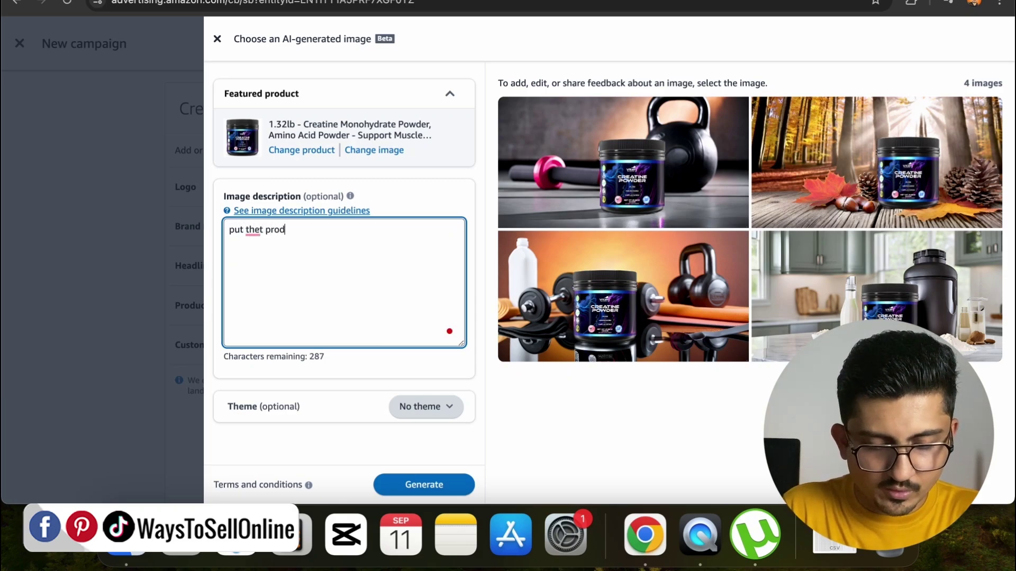
{"action": "type", "text": "uct in to a g"}
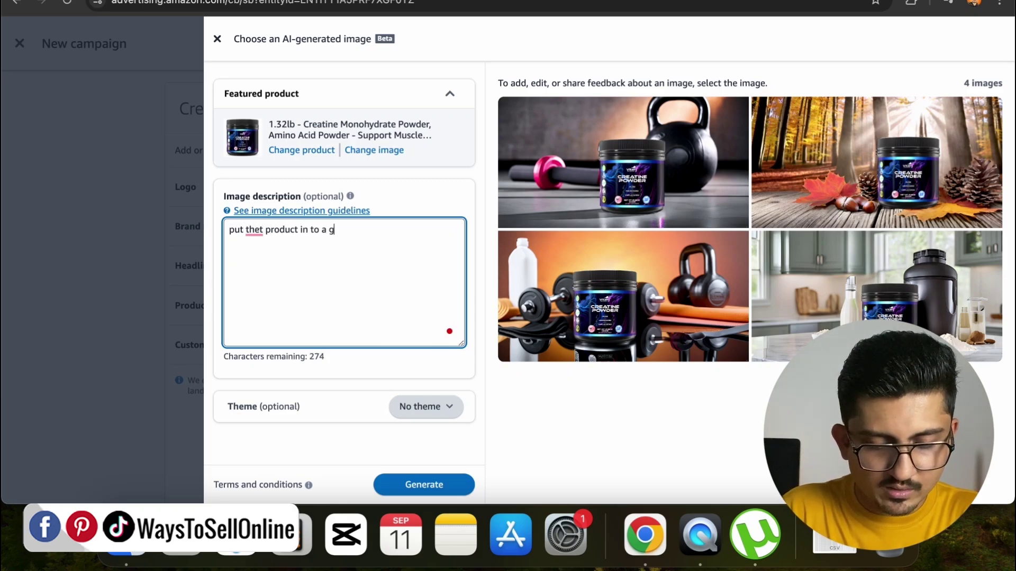
{"action": "type", "text": "ym and showcas"}
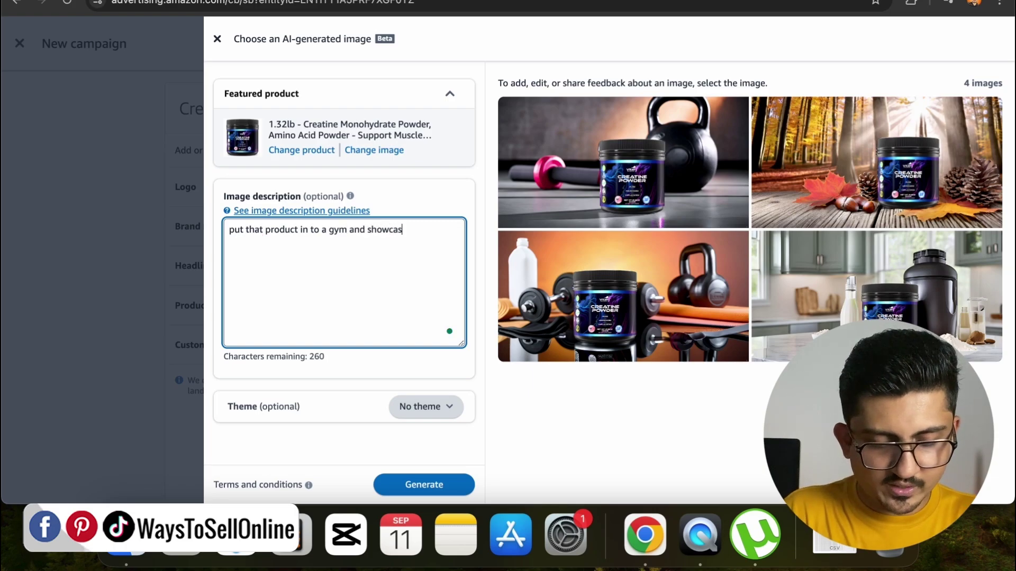
{"action": "type", "text": "e as a lif"}
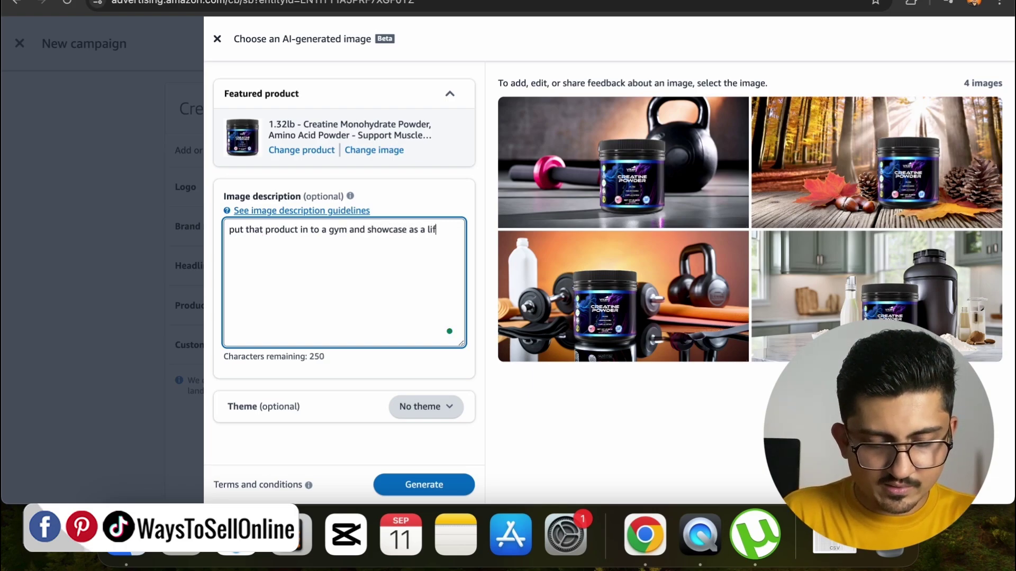
{"action": "type", "text": "estyle product"}
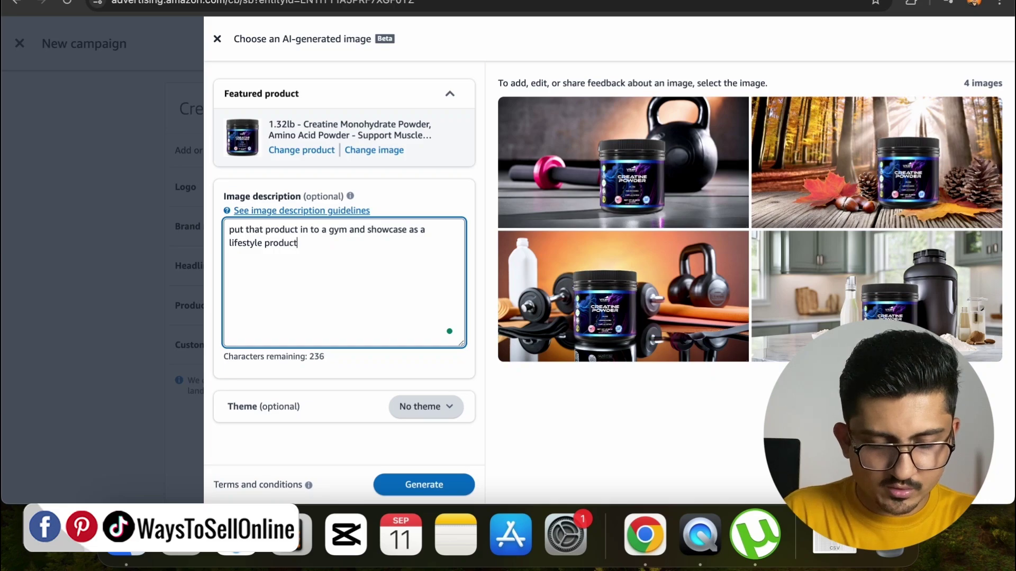
{"action": "type", "text": " during worko"}
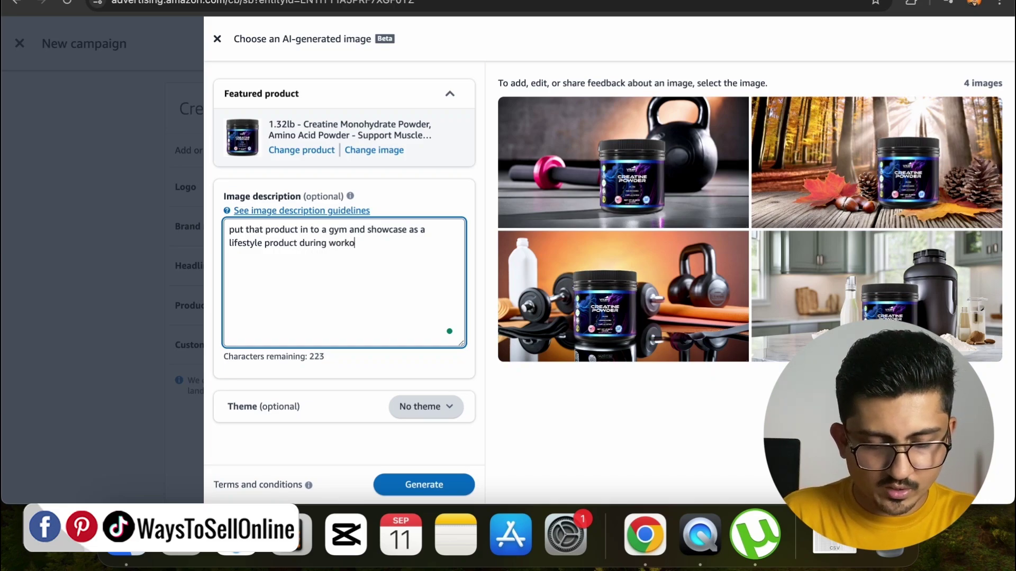
{"action": "type", "text": "ut"}
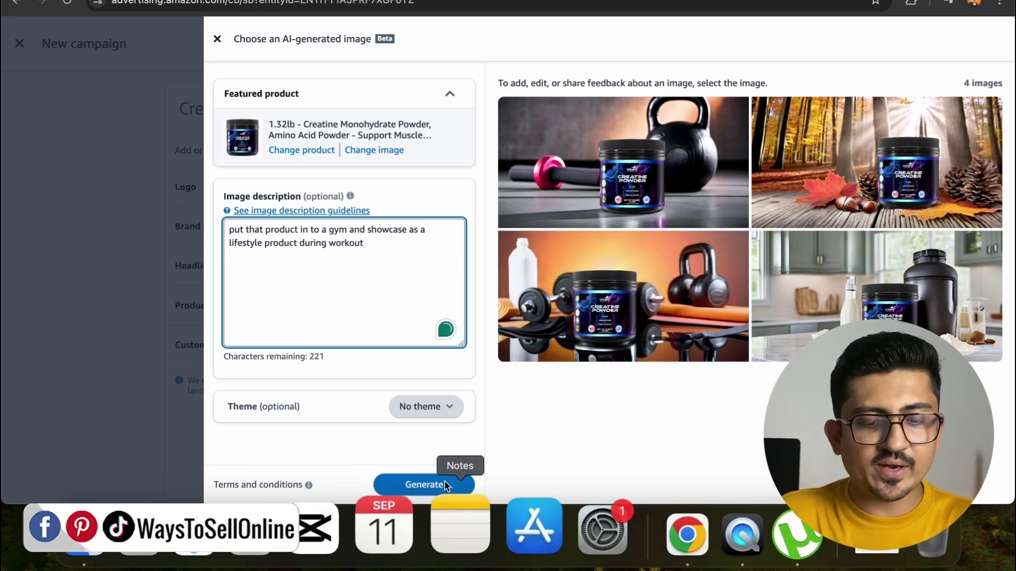
Generate the gym images and open the water bottle and towel scene for editing
{"action": "left_click", "coordinate": [444, 483]}
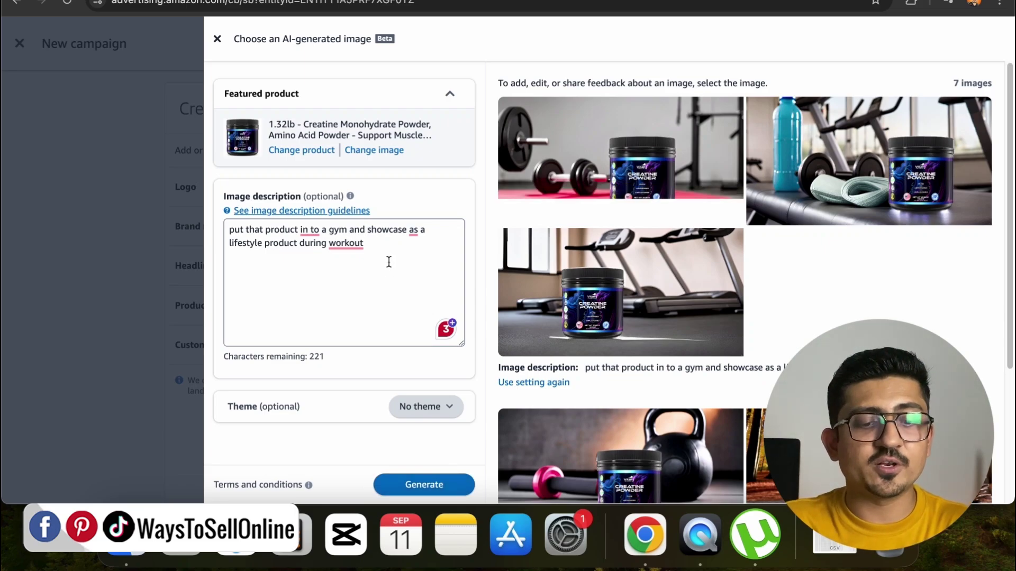
{"action": "left_click_drag", "start_coordinate": [390, 263], "coordinate": [222, 227]}
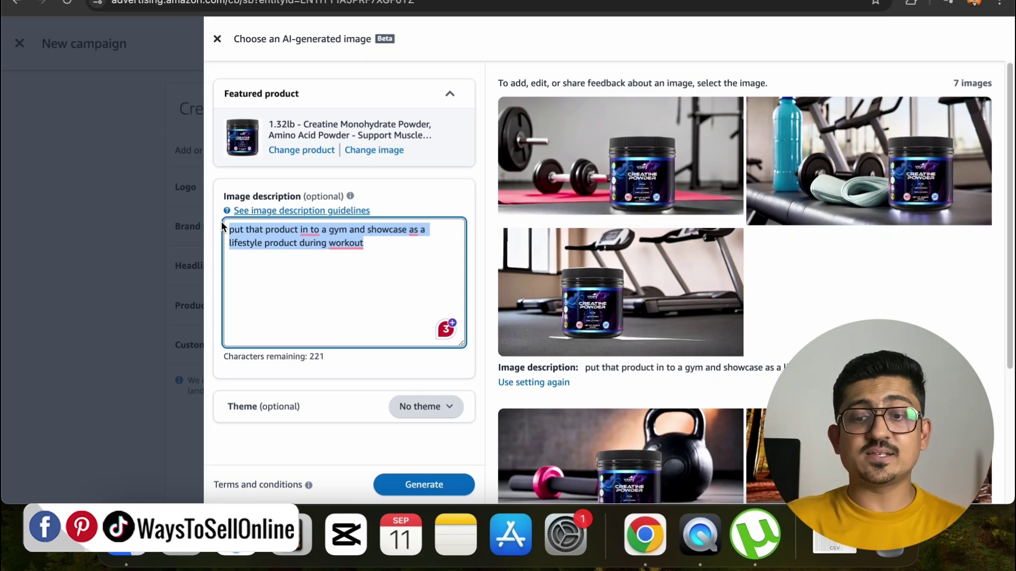
{"action": "mouse_move", "coordinate": [686, 215]}
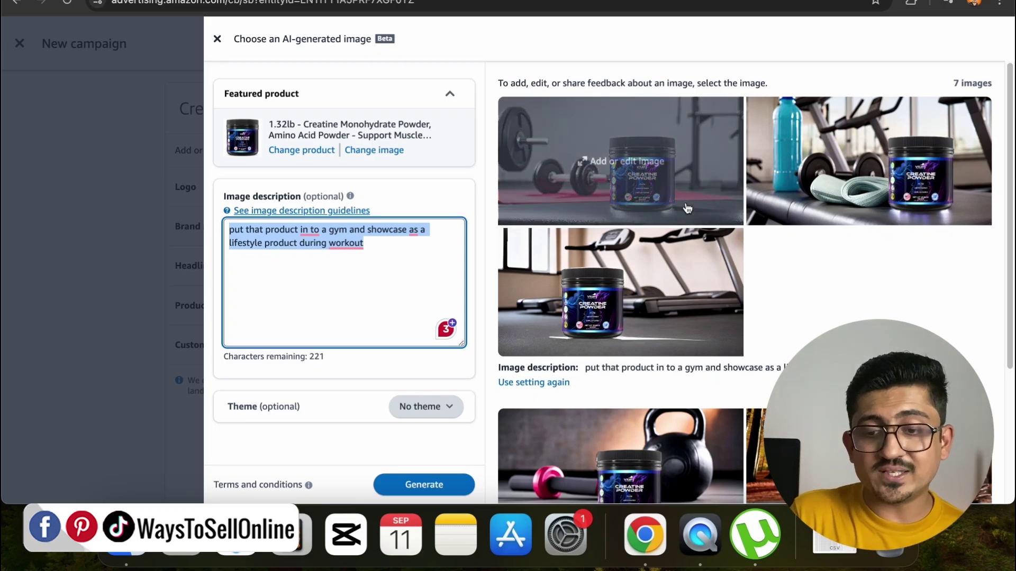
{"action": "scroll", "coordinate": [735, 476], "scroll_direction": "up", "scroll_amount": 3}
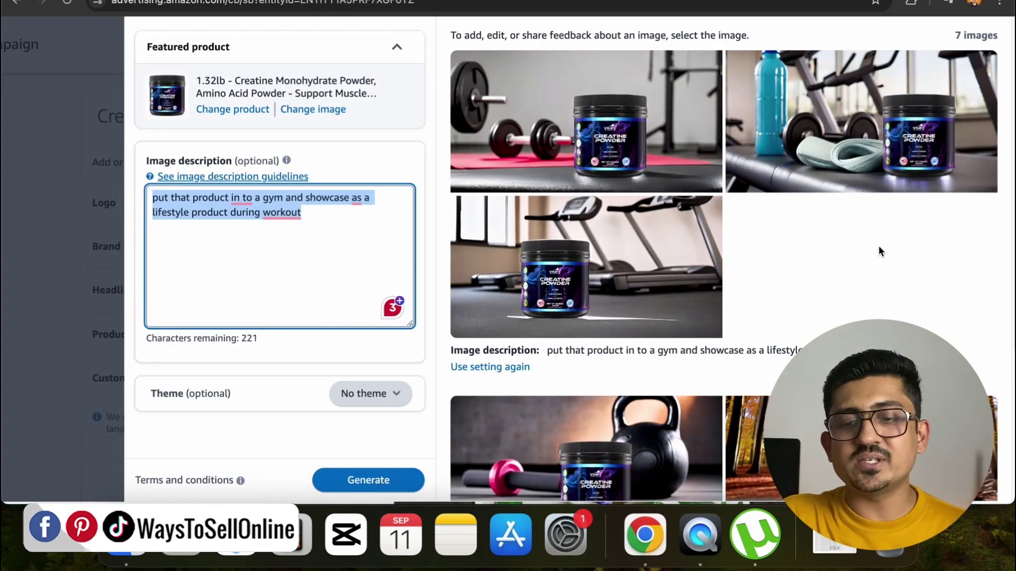
{"action": "left_click", "coordinate": [874, 136]}
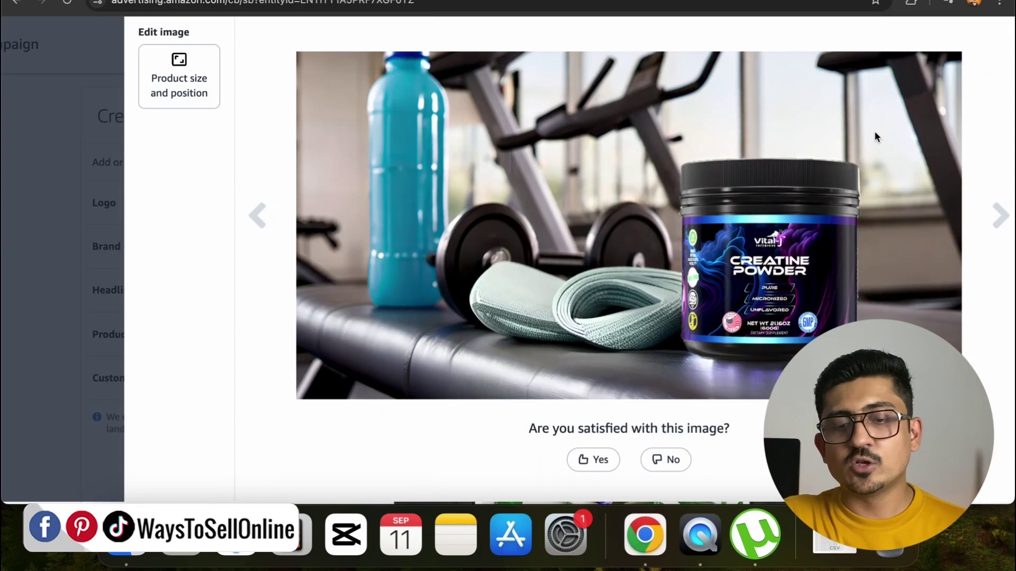